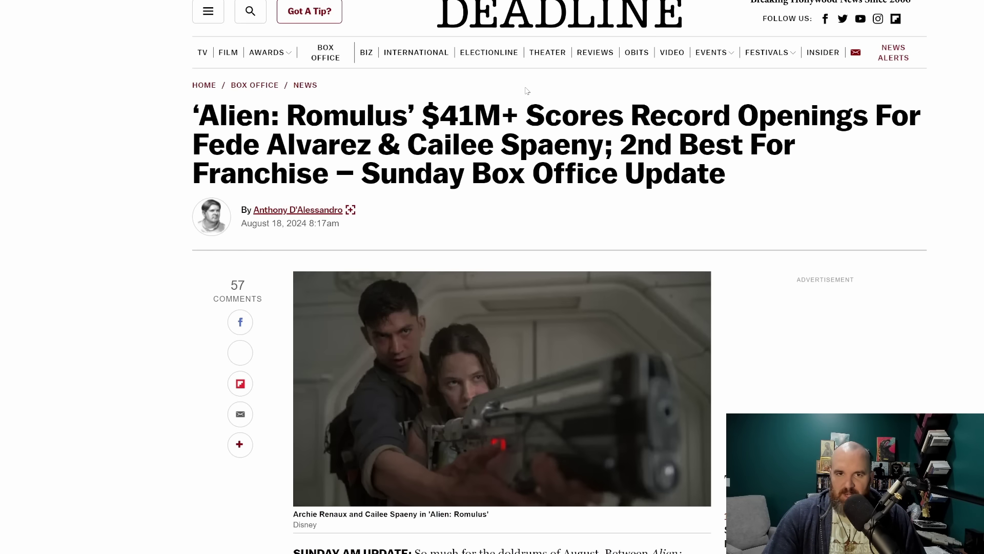
# Read the Alien: Romulus Sunday box office headline, highlighting the record-opening wording and the names of the director and lead actress
pyautogui.moveTo(580, 116); pyautogui.dragTo(650, 116)
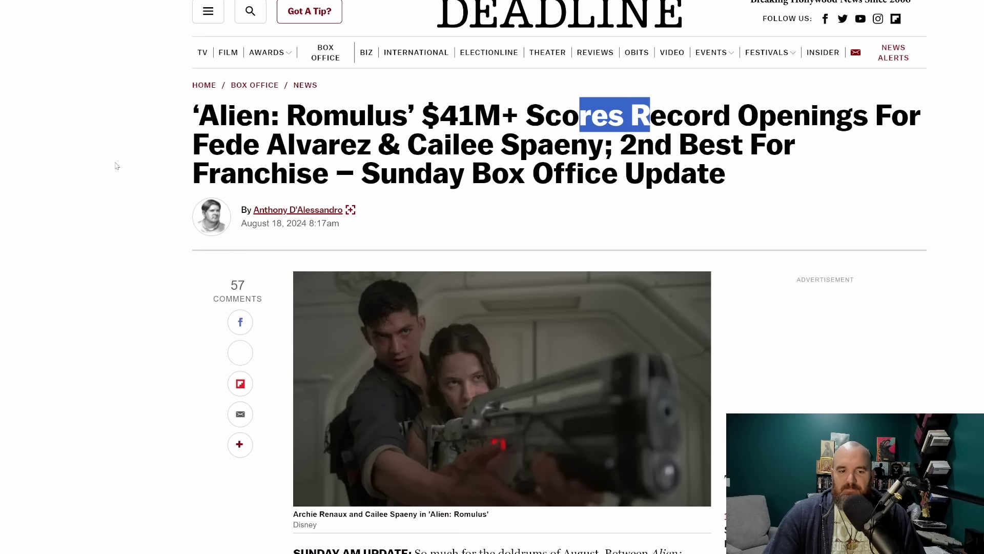
pyautogui.moveTo(194, 144); pyautogui.dragTo(338, 144)
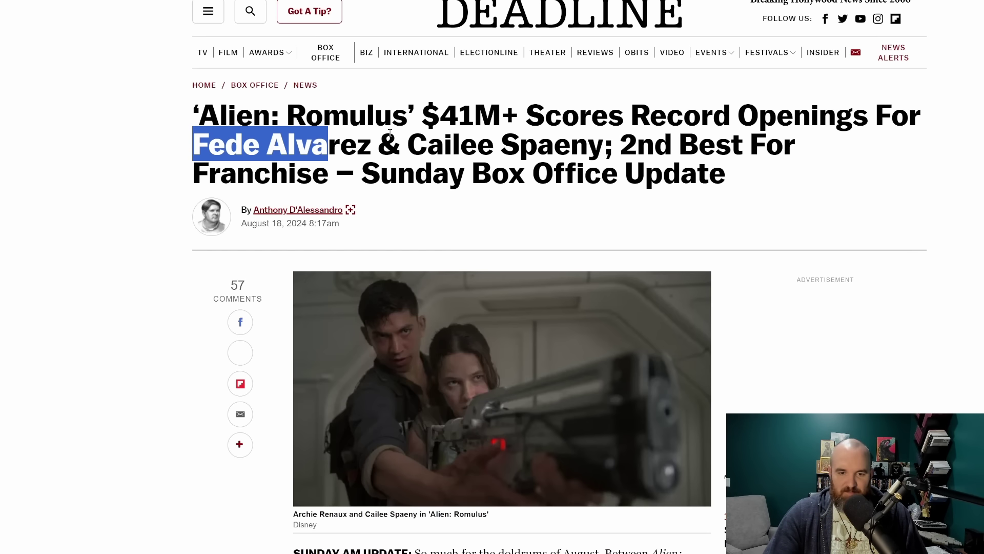
pyautogui.moveTo(408, 145); pyautogui.dragTo(478, 148)
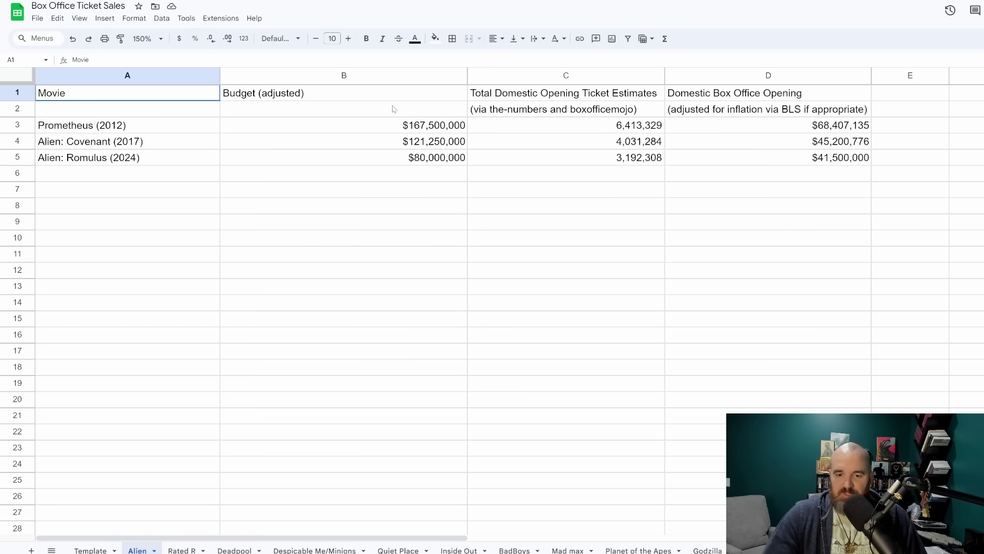
# Compare the adjusted budgets and domestic openings of Prometheus, Alien: Covenant and Alien: Romulus in the Alien sheet of Box Office Ticket Sales
pyautogui.click(400, 159)
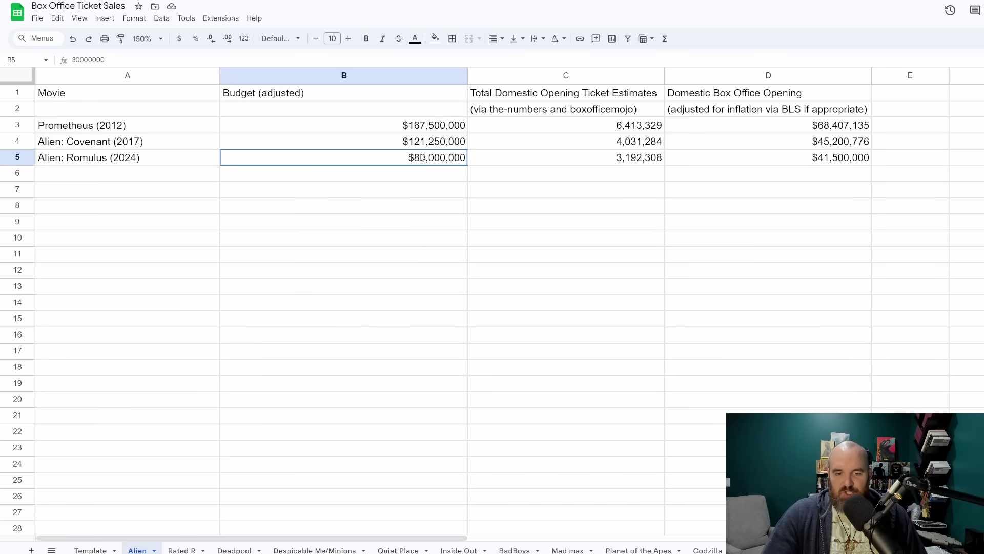
pyautogui.click(395, 129)
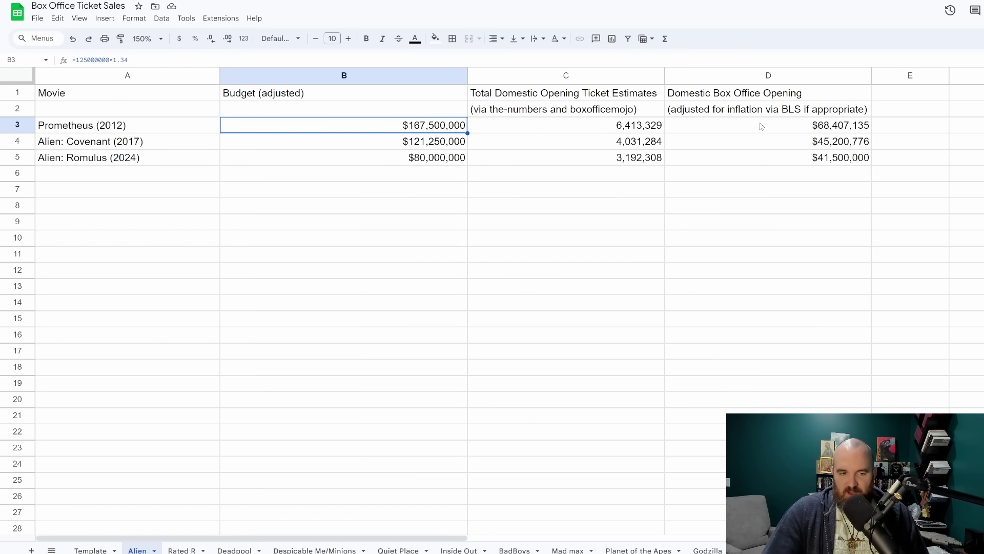
pyautogui.click(825, 129)
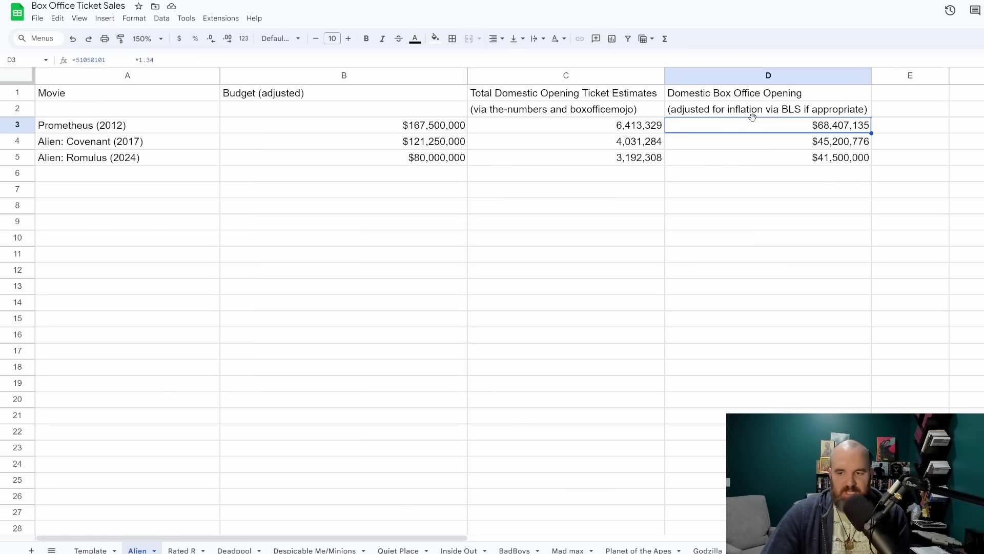
pyautogui.click(730, 143)
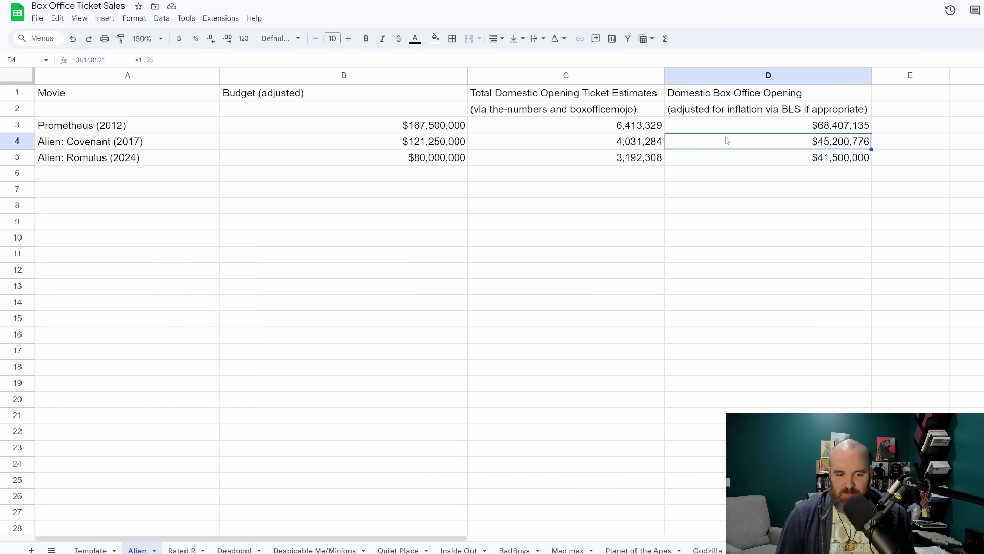
pyautogui.click(741, 123)
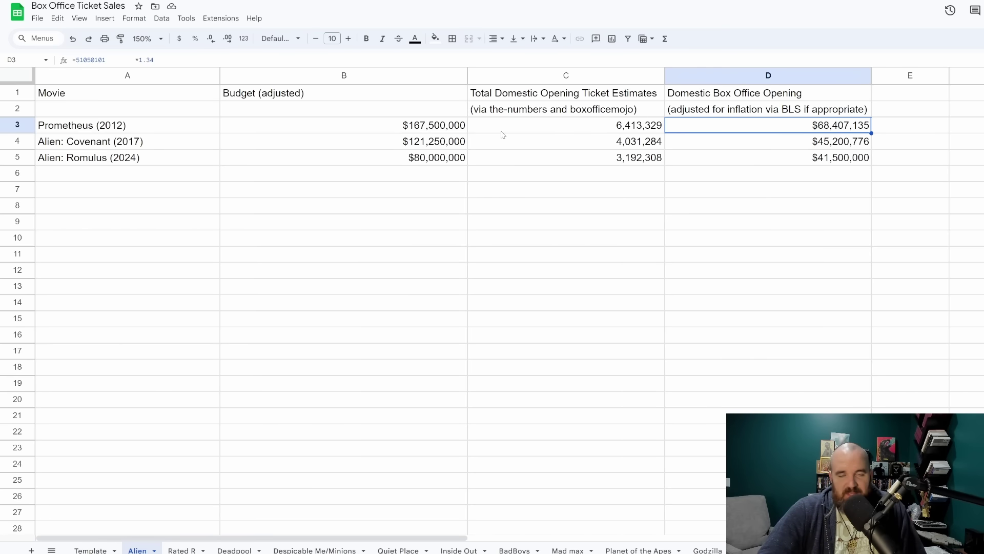
pyautogui.click(798, 163)
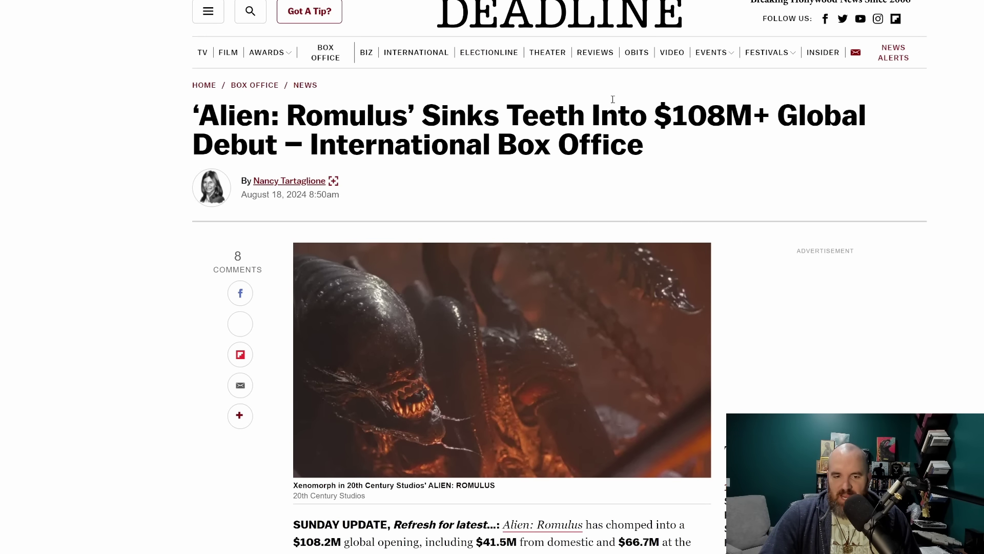
# Review the Alien: Romulus global debut article and the weekend chart, highlighting figures for Inside Out 2, Deadpool & Wolverine, Twisters and Coraline
pyautogui.scroll(-3, 478, 88)
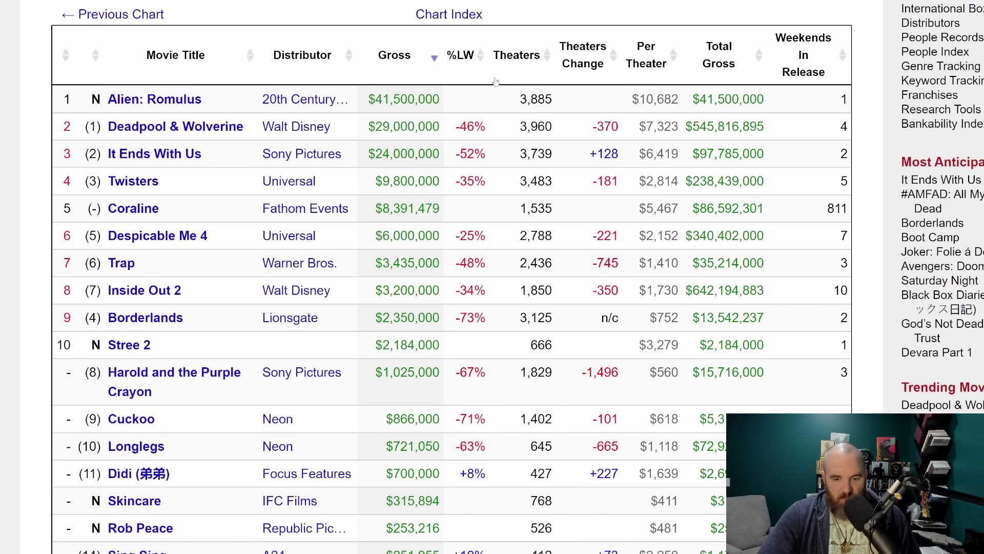
pyautogui.moveTo(467, 290); pyautogui.dragTo(485, 291)
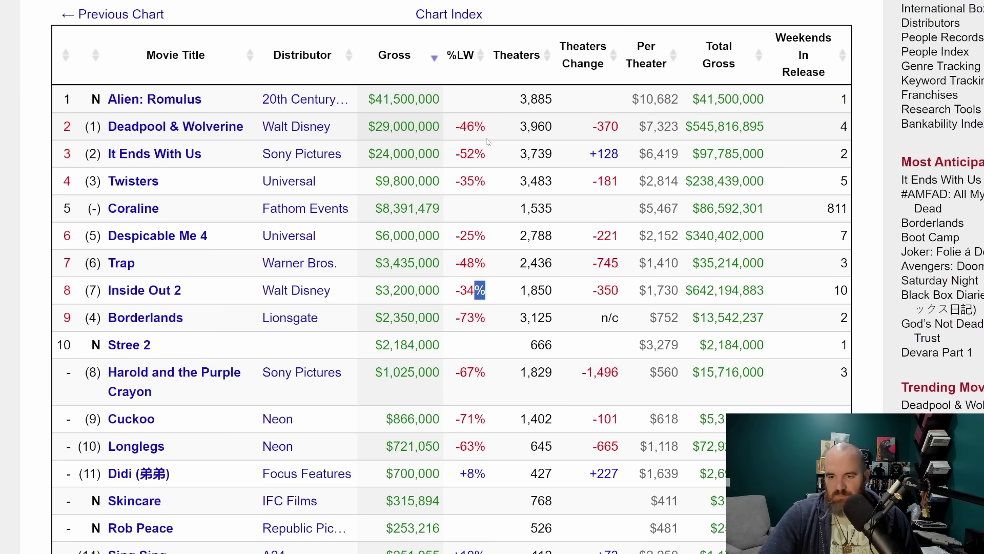
pyautogui.moveTo(707, 126); pyautogui.dragTo(752, 125)
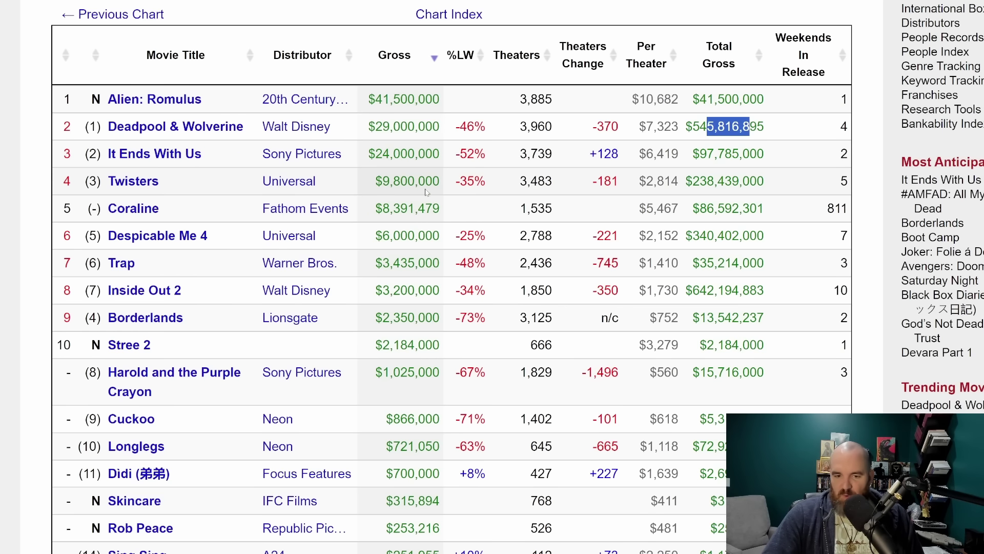
pyautogui.moveTo(401, 181); pyautogui.dragTo(434, 180)
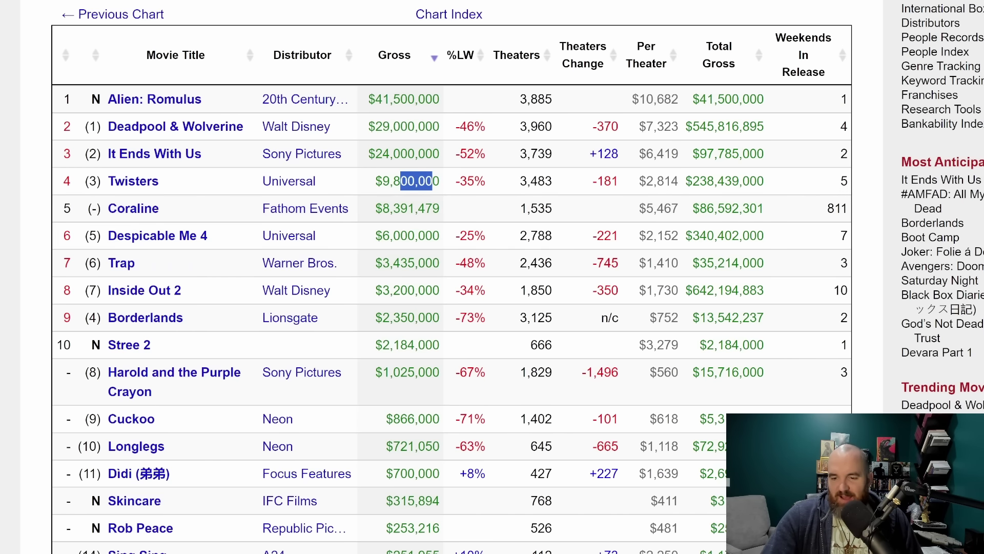
pyautogui.moveTo(647, 208); pyautogui.dragTo(675, 207)
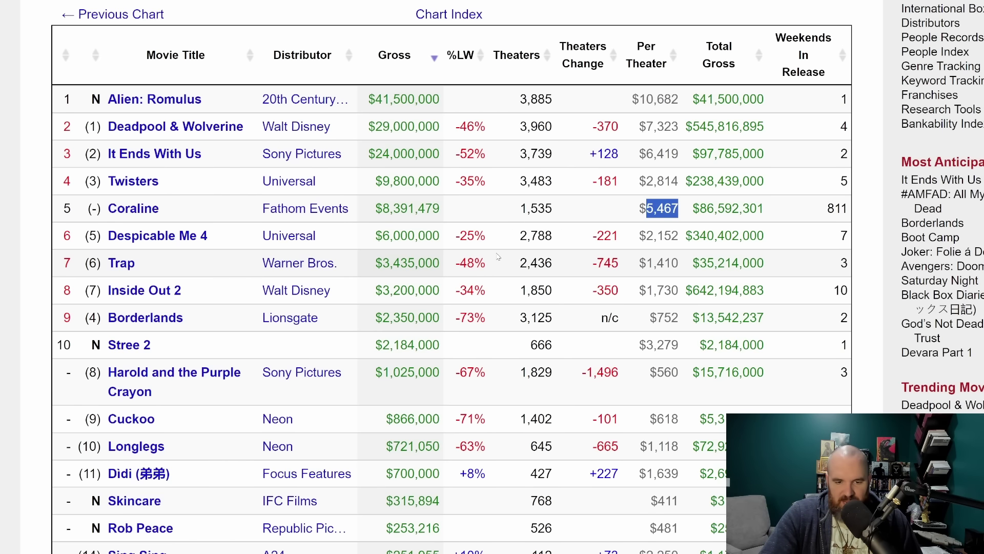
# Examine the weekly drop and total gross of Inside Out 2 and the weekly drop of Borderlands in the weekend chart
pyautogui.click(461, 292)
pyautogui.doubleClick(461, 291)
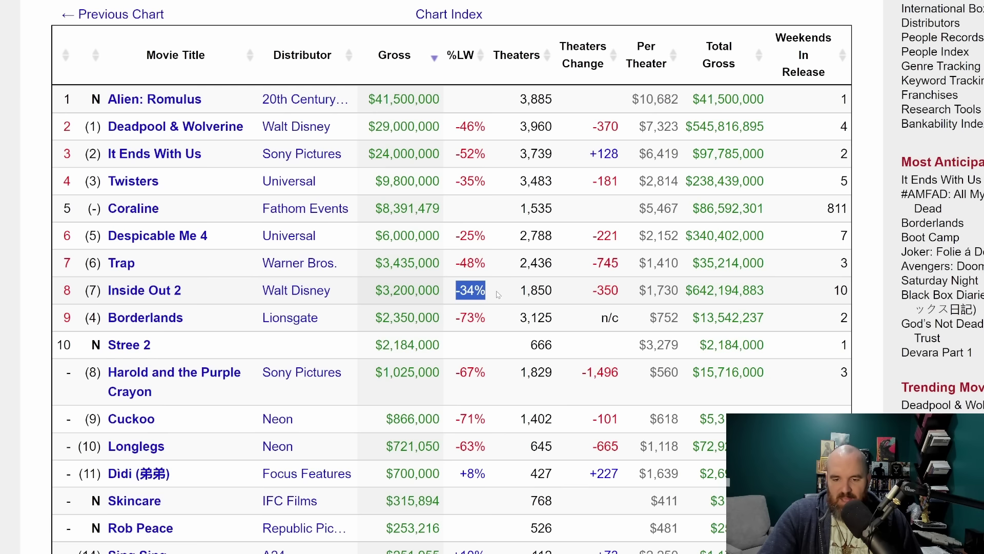
pyautogui.moveTo(693, 290); pyautogui.dragTo(733, 286)
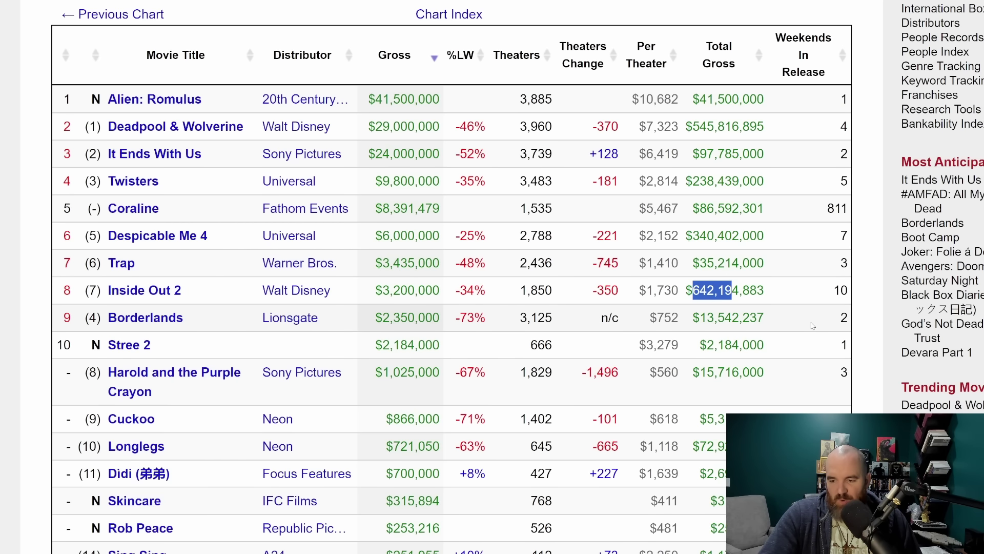
pyautogui.moveTo(815, 323); pyautogui.dragTo(868, 322)
pyautogui.click(490, 309)
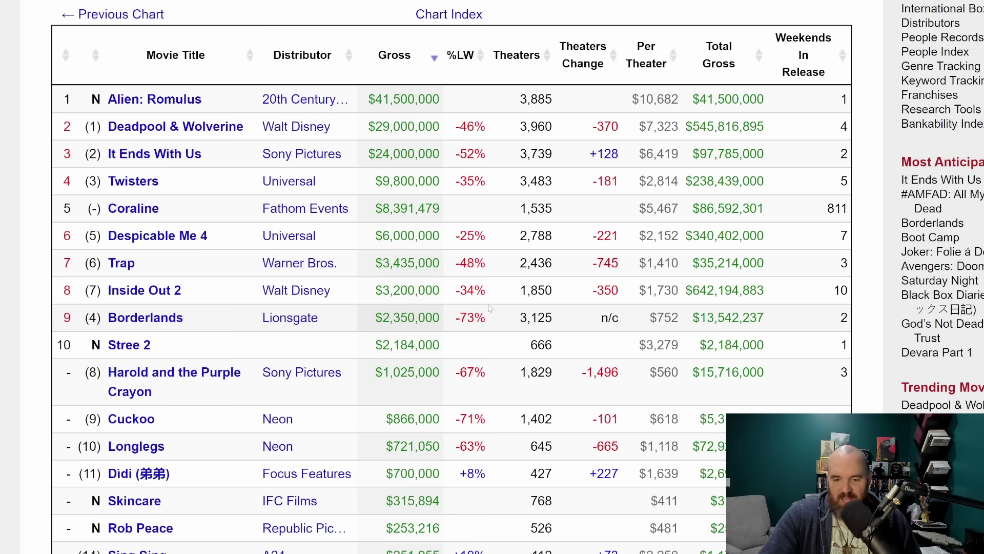
pyautogui.moveTo(452, 314); pyautogui.dragTo(503, 327)
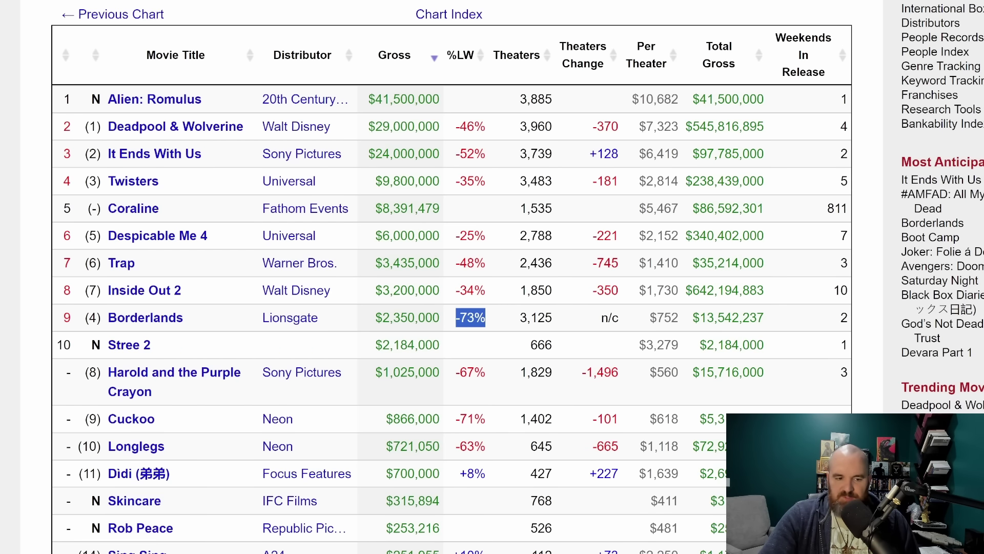
# Switch to the Deadpool & Wolverine page on The Numbers and highlight its international and domestic box office totals
pyautogui.hotkey('ctrl', 'Tab')
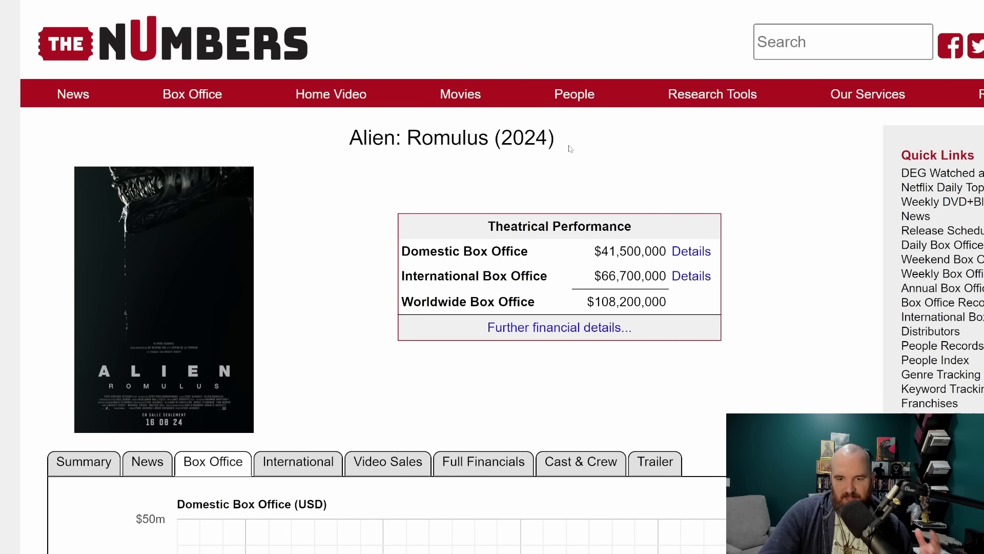
pyautogui.hotkey('ctrl', 'Tab')
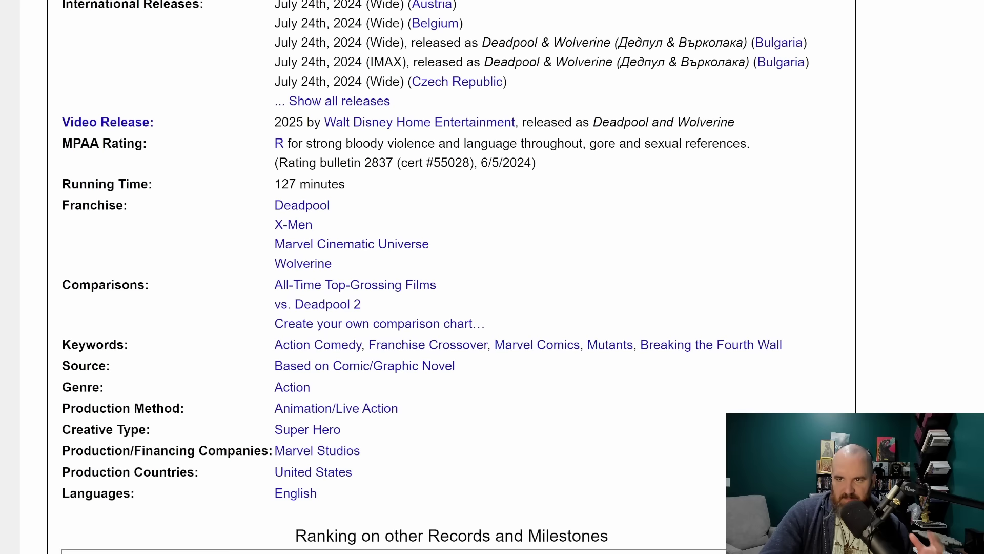
pyautogui.scroll(15, 641, 133)
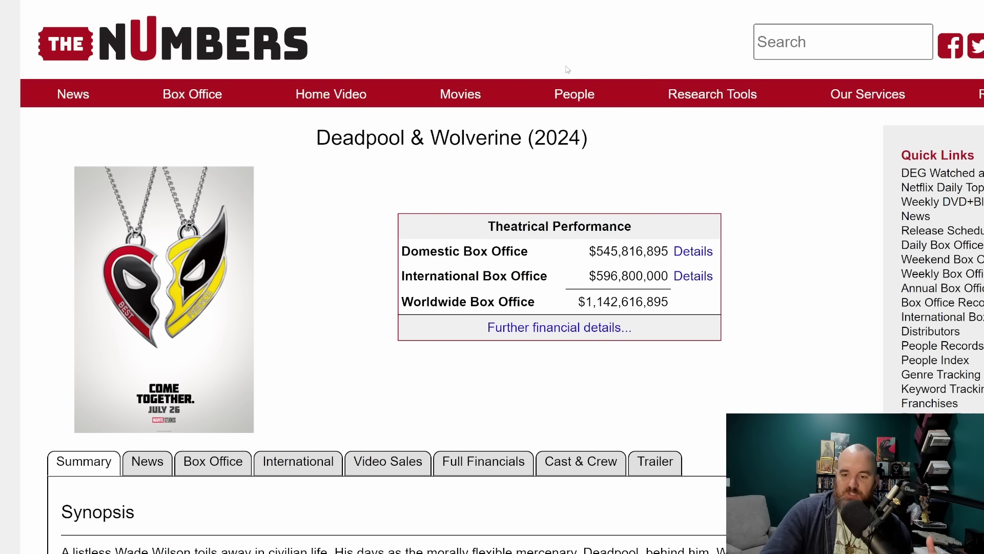
pyautogui.moveTo(587, 279); pyautogui.dragTo(651, 281)
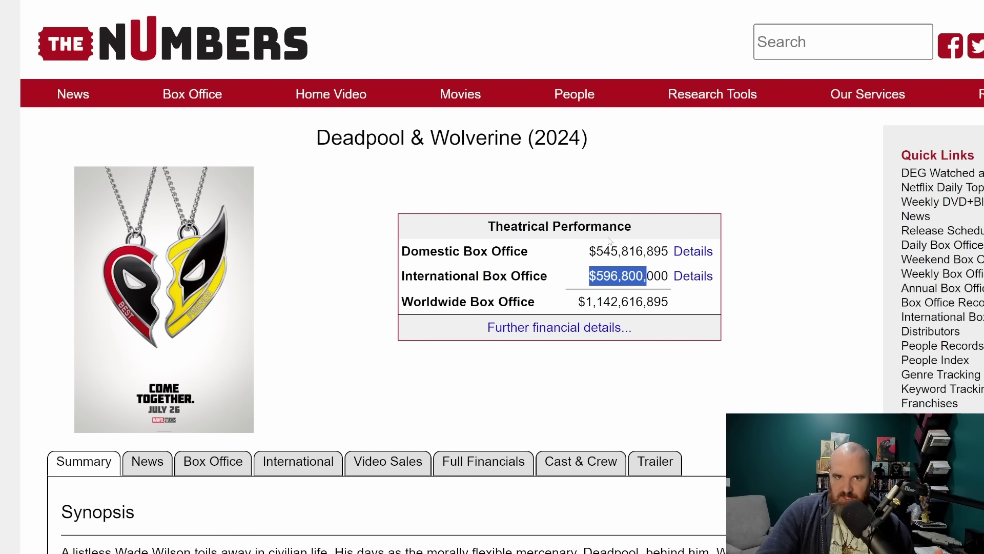
pyautogui.moveTo(589, 251); pyautogui.dragTo(629, 250)
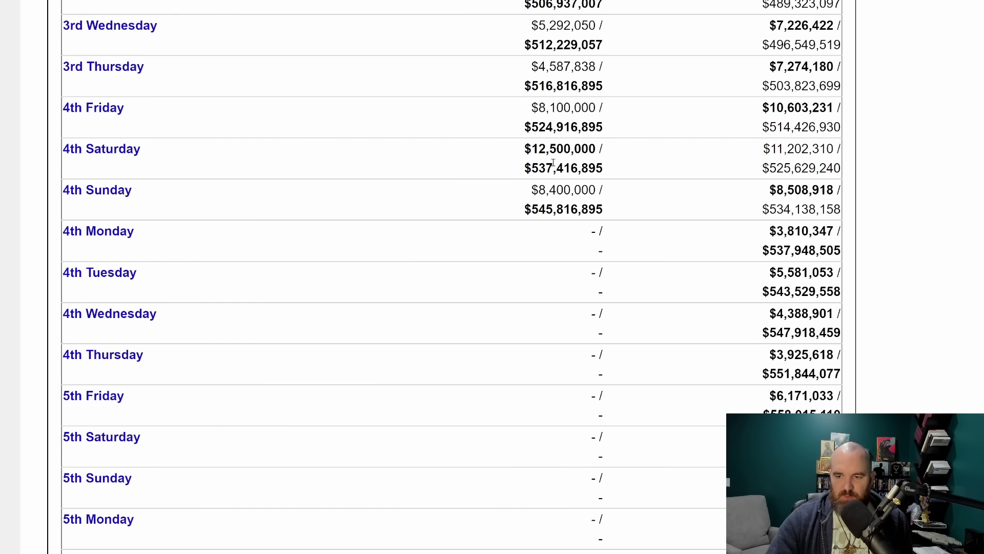
# Compare the two films' daily and cumulative grosses in the comparison table, highlighting both 4th Saturday figures
pyautogui.scroll(5, 571, 144)
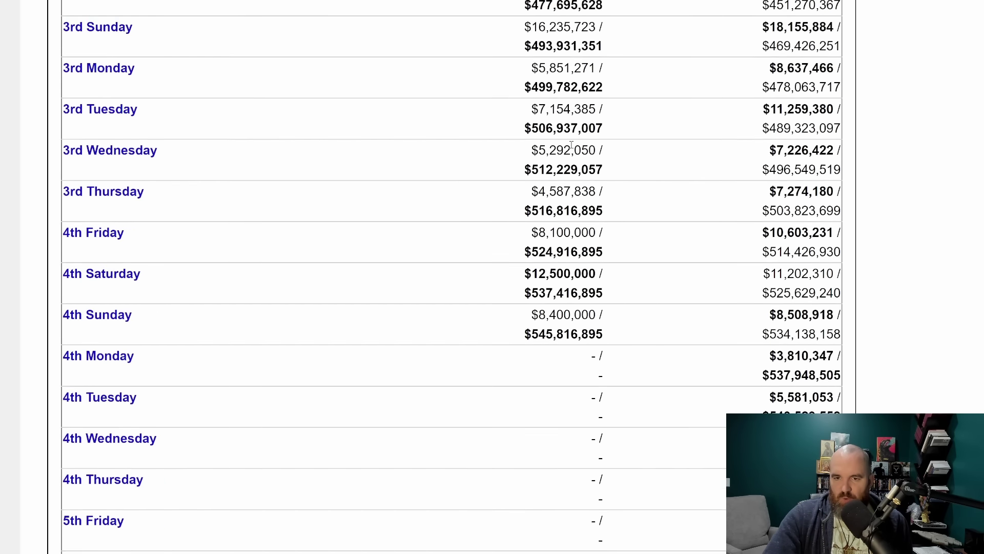
pyautogui.scroll(-2, 521, 315)
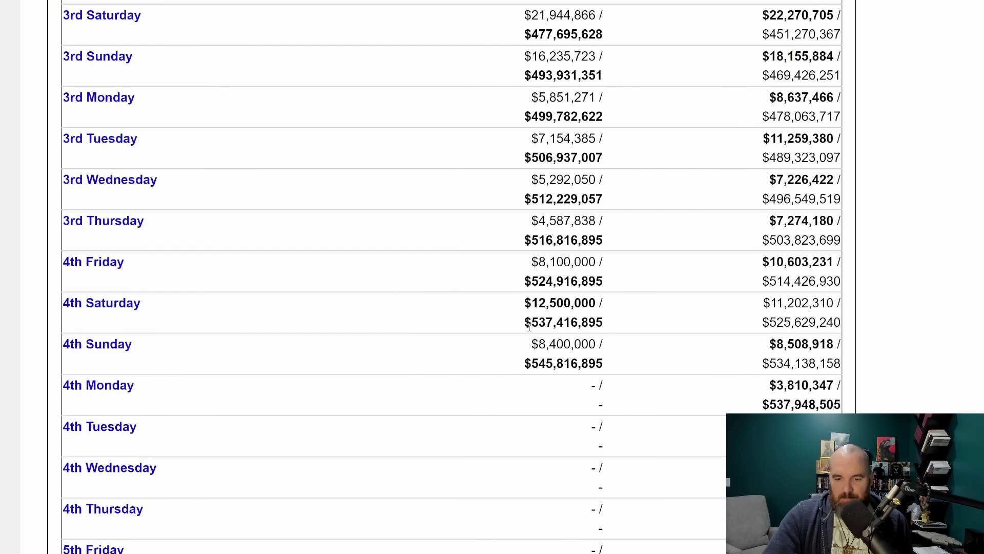
pyautogui.moveTo(530, 302); pyautogui.dragTo(600, 304)
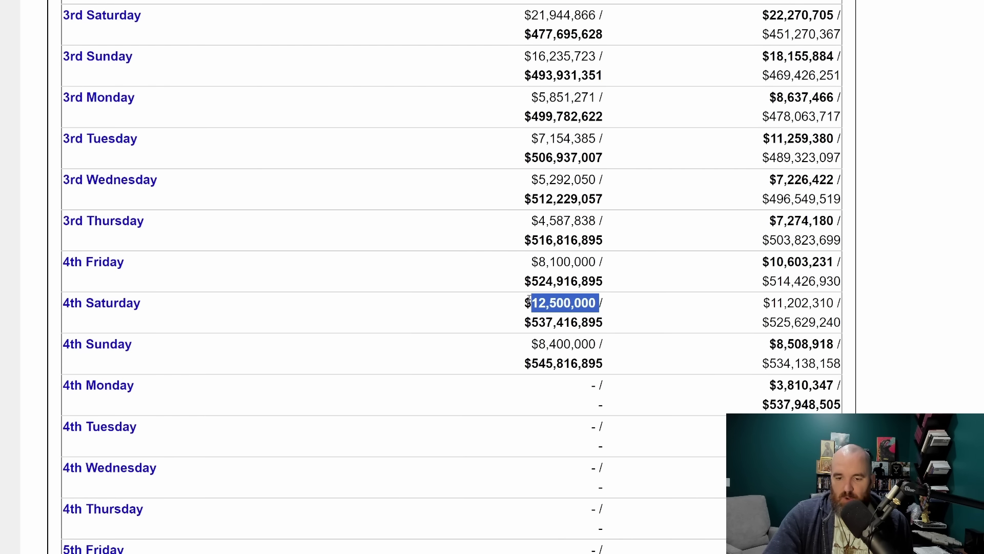
pyautogui.moveTo(771, 302); pyautogui.dragTo(819, 303)
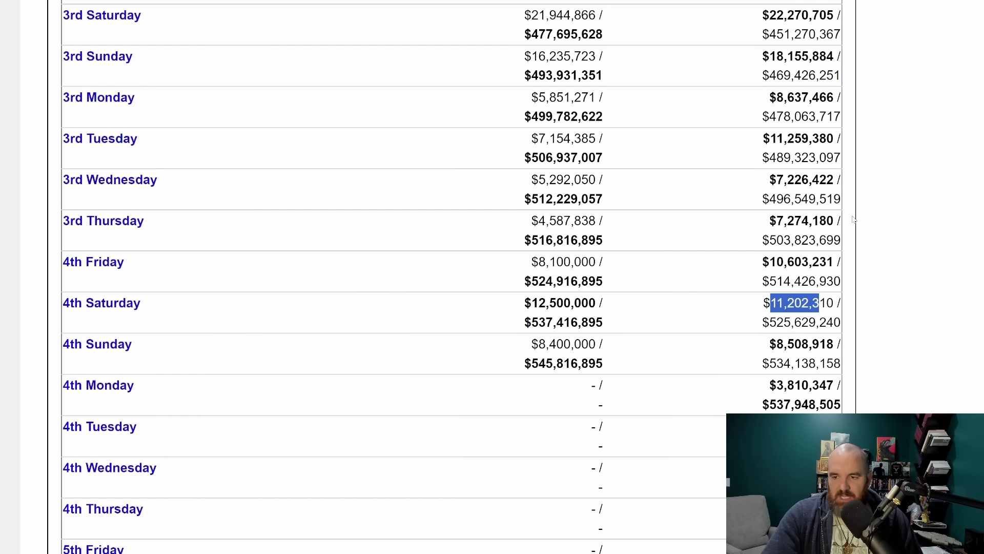
pyautogui.scroll(1, 788, 222)
pyautogui.scroll(-3, 789, 221)
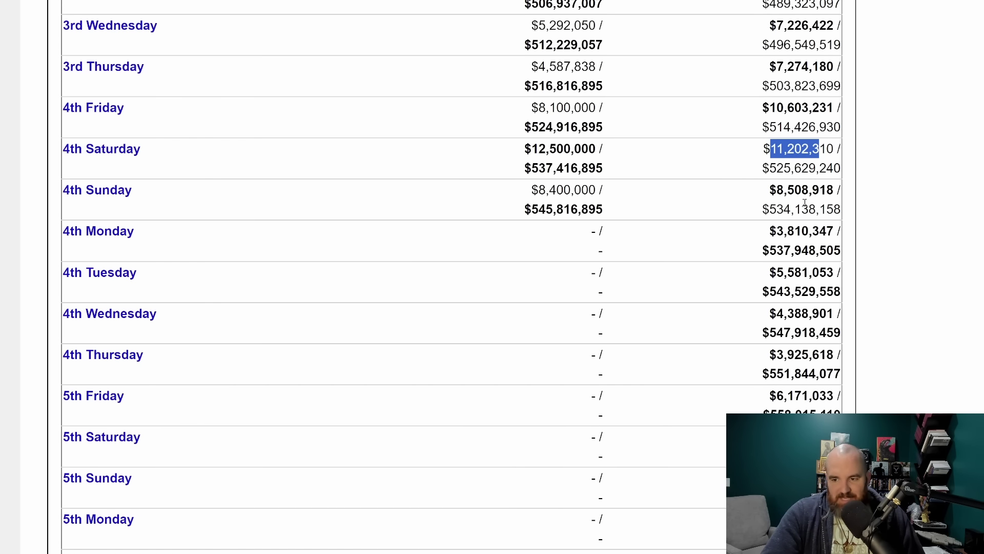
pyautogui.scroll(15, 797, 203)
pyautogui.moveTo(311, 201)
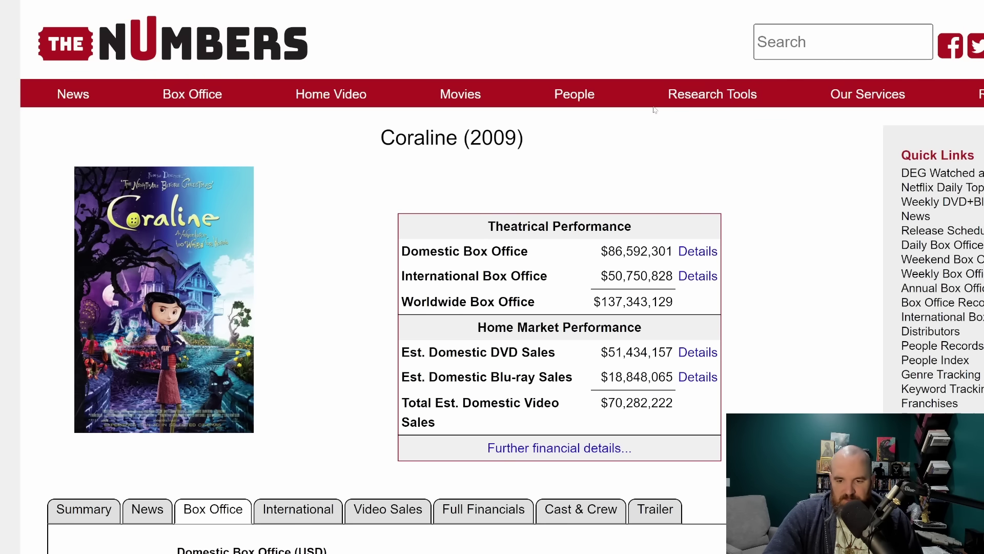
# Examine Coraline's theatrical and home market performance and its domestic box office graph, highlighting the worldwide total
pyautogui.scroll(-1, 599, 147)
pyautogui.scroll(-1, 599, 146)
pyautogui.moveTo(593, 250); pyautogui.dragTo(669, 249)
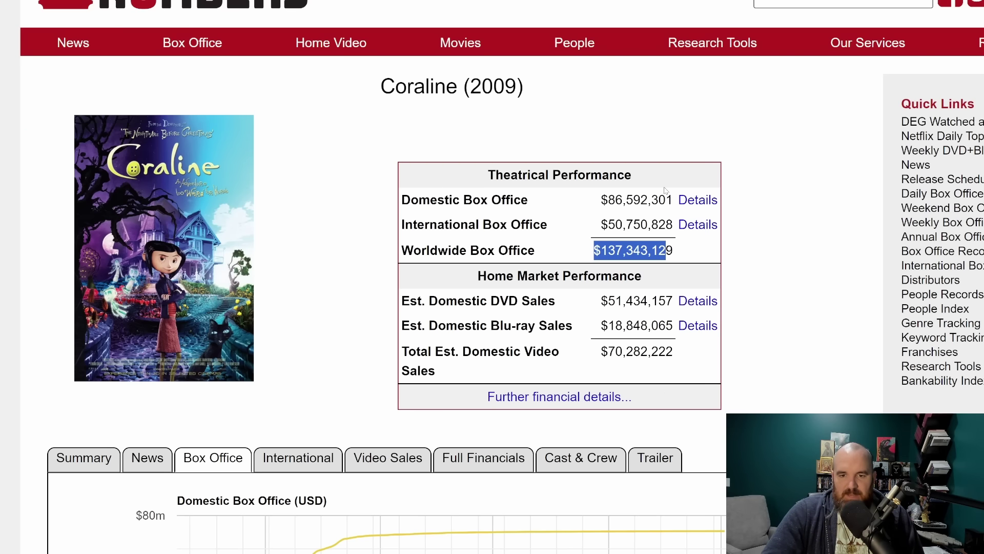
pyautogui.scroll(-4, 673, 141)
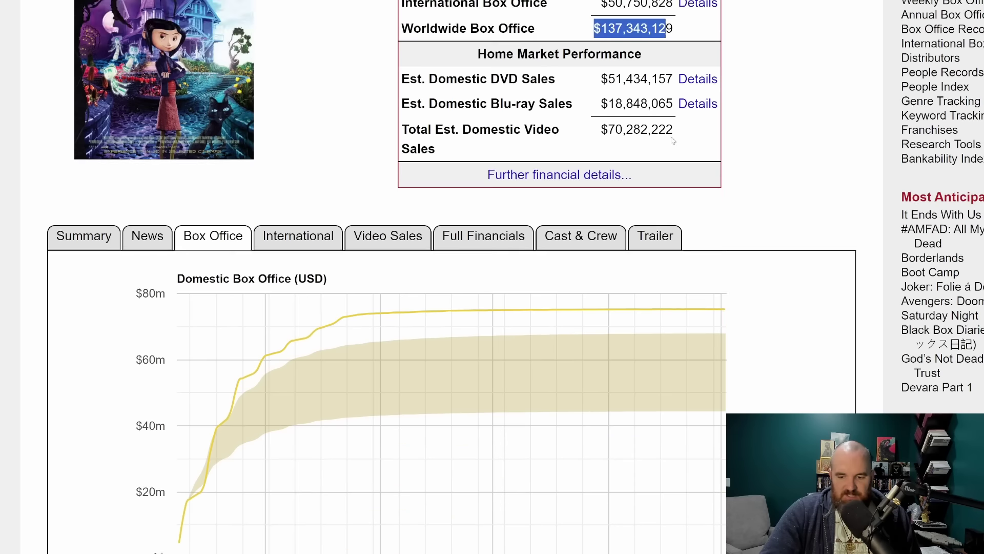
pyautogui.scroll(-1, 673, 140)
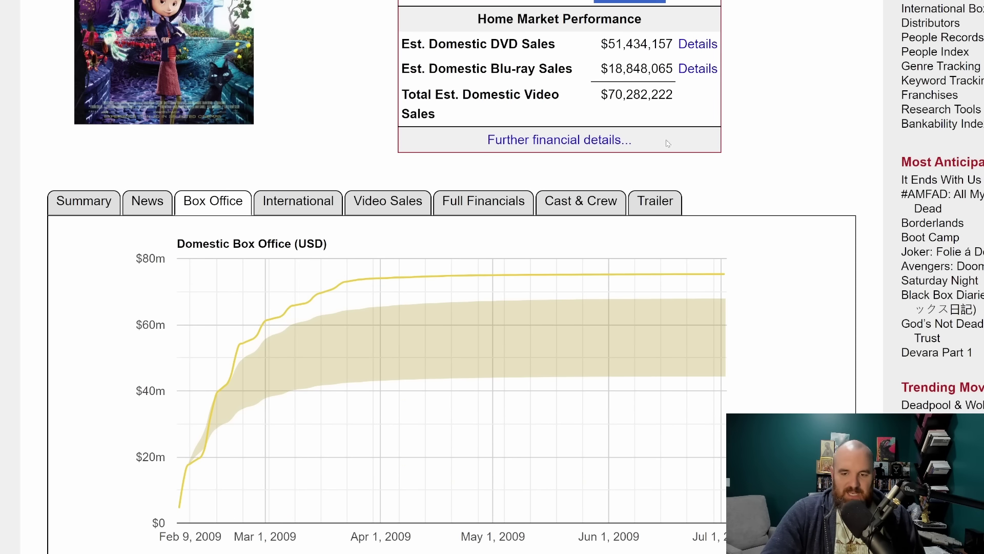
pyautogui.scroll(6, 666, 141)
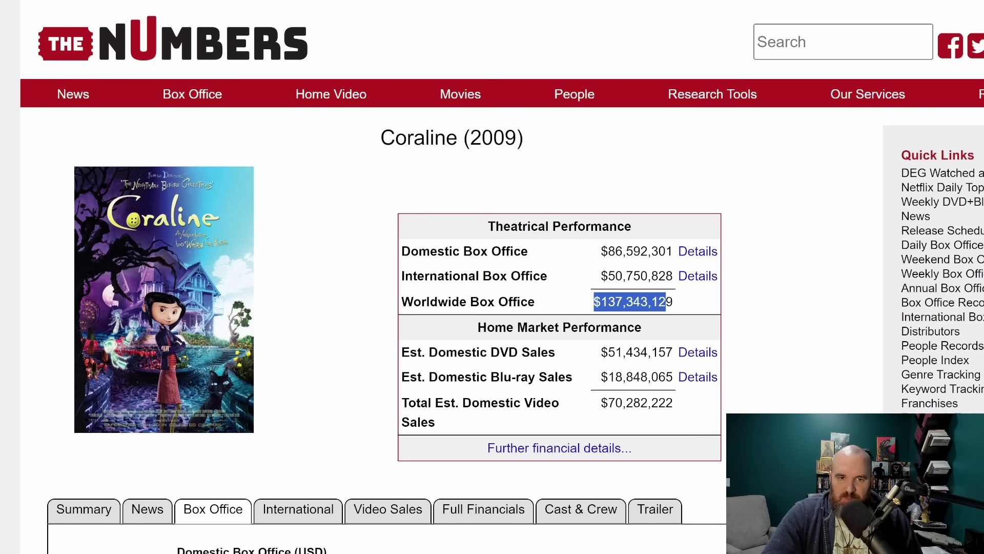
# Switch to the RCC 2024 The-Numbers spreadsheet and examine It Ends With Us's two-week total, budget, minimum gain/loss and actual gain/loss
pyautogui.hotkey('ctrl', 'Tab')
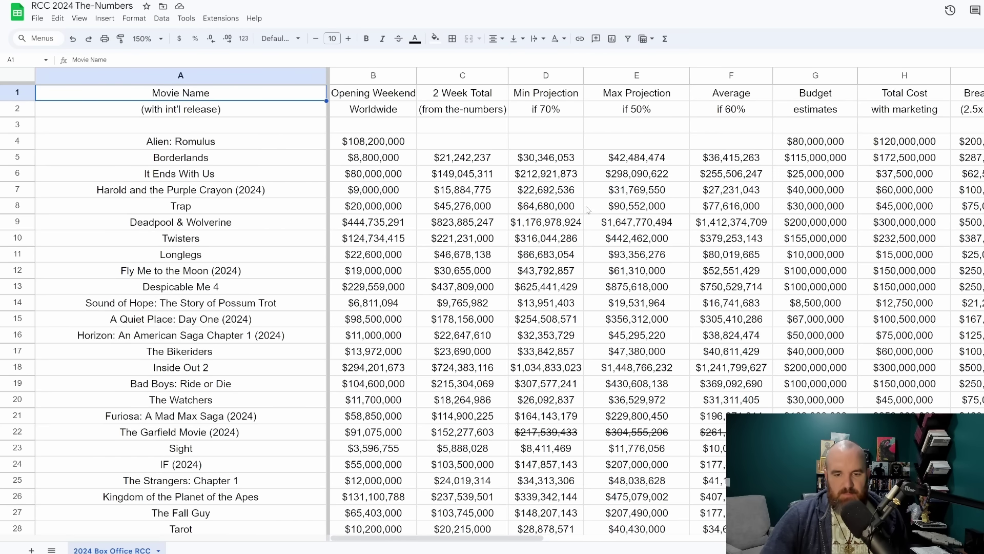
pyautogui.click(472, 174)
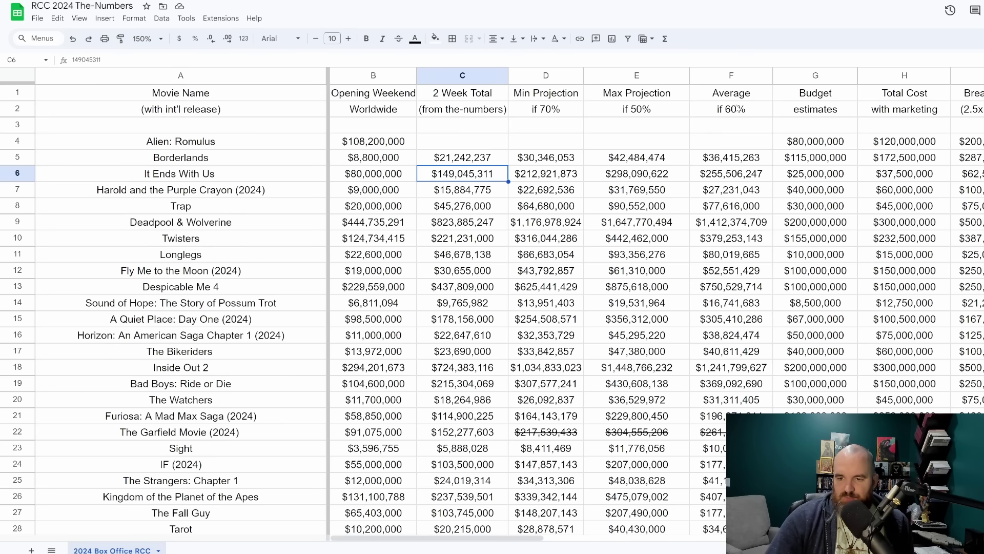
pyautogui.click(843, 179)
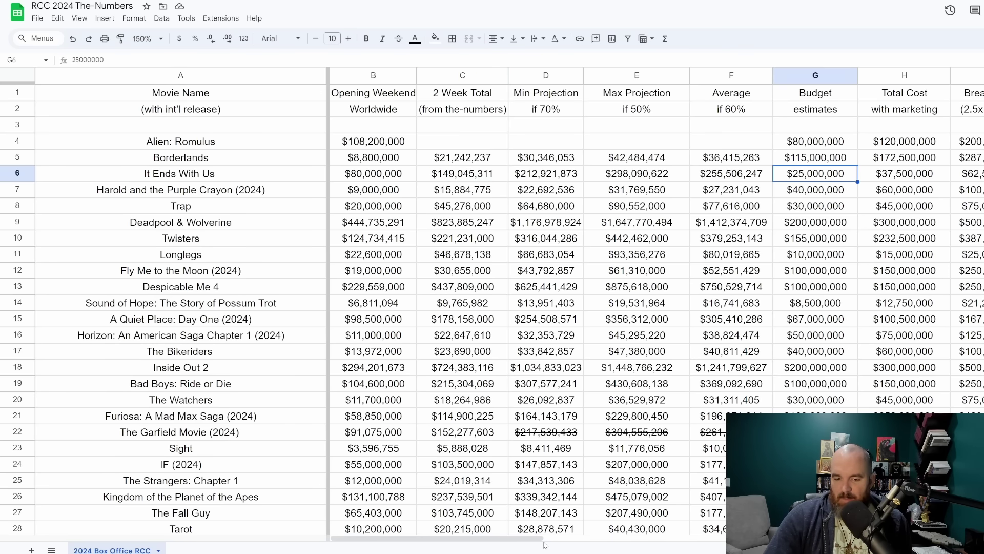
pyautogui.moveTo(540, 537); pyautogui.dragTo(641, 538)
pyautogui.click(707, 178)
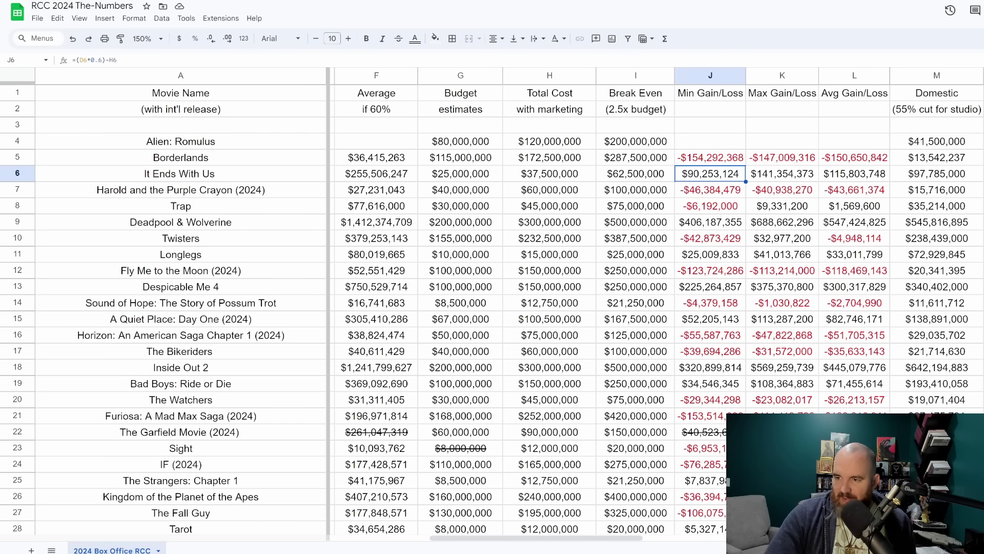
pyautogui.moveTo(615, 538); pyautogui.dragTo(712, 535)
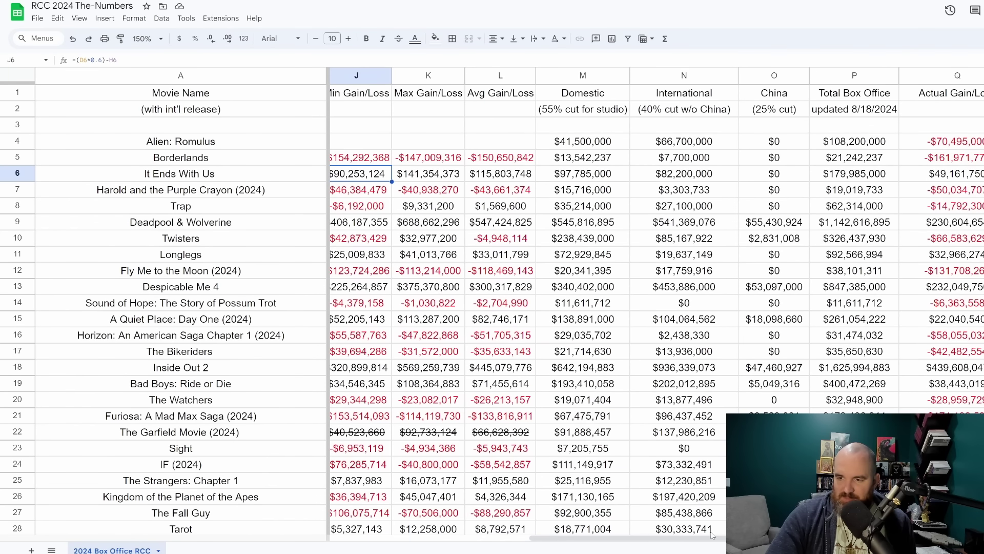
pyautogui.click(926, 180)
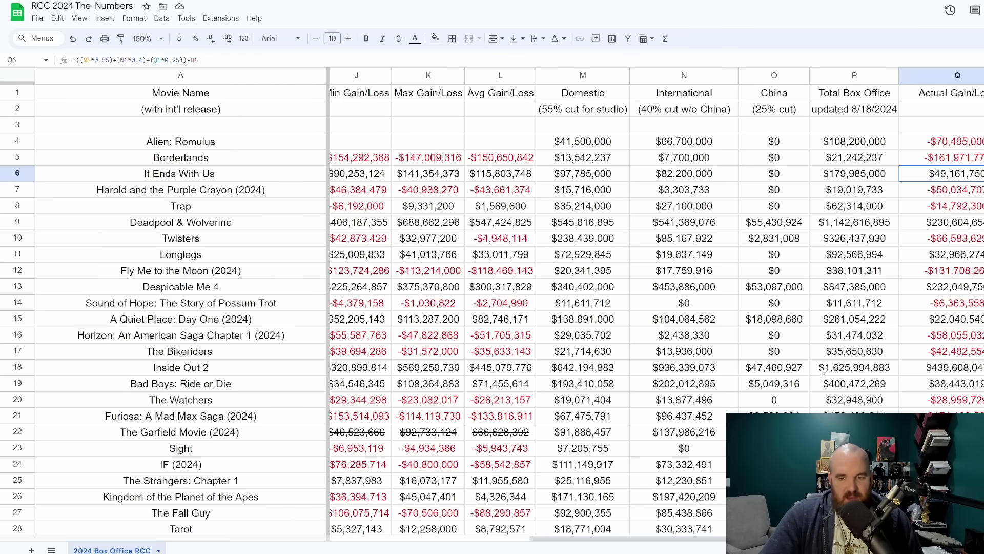
# Examine Borderlands' two-week total, minimum projection and actual gain/loss in the spreadsheet
pyautogui.moveTo(720, 543); pyautogui.dragTo(518, 542)
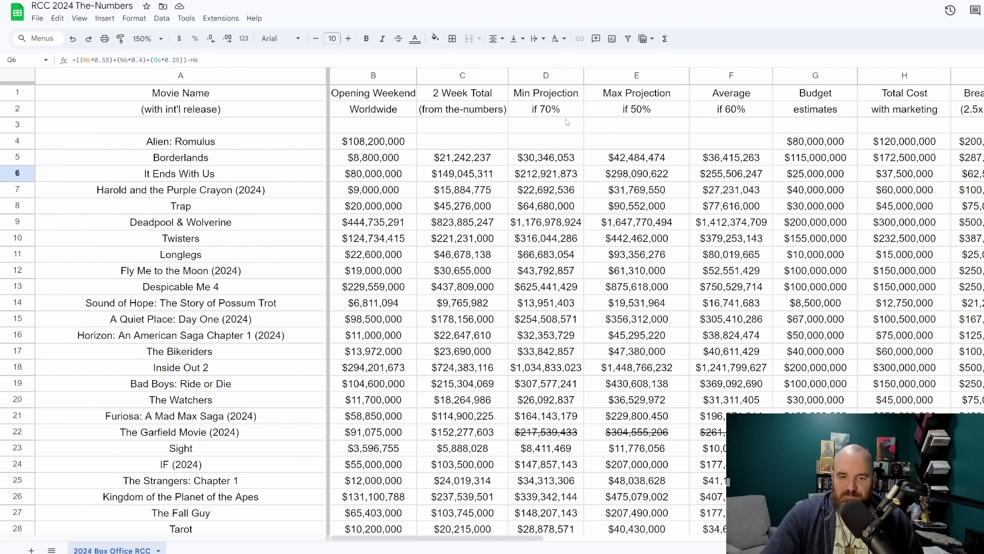
pyautogui.click(465, 162)
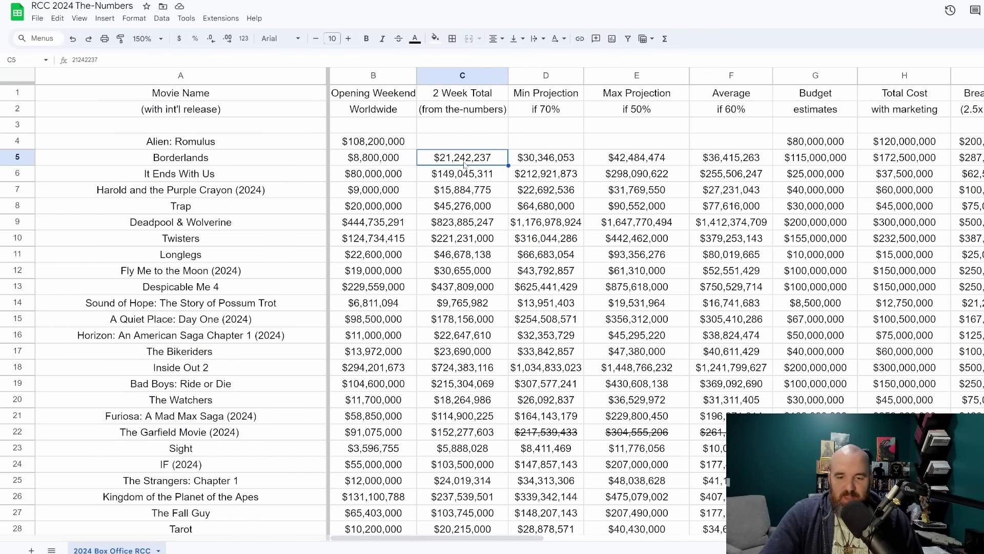
pyautogui.press('Right')
pyautogui.moveTo(438, 538); pyautogui.dragTo(528, 541)
pyautogui.moveTo(539, 539); pyautogui.dragTo(582, 540)
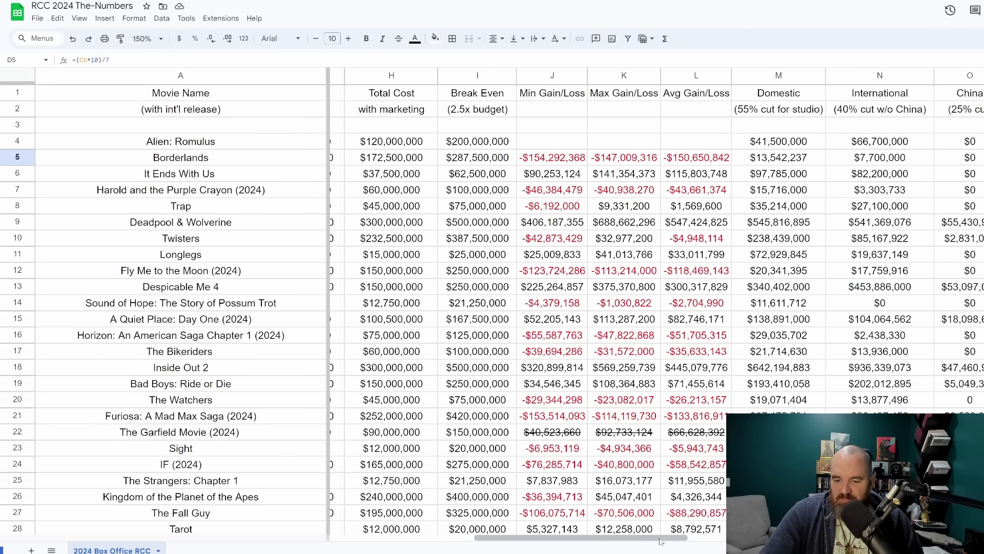
pyautogui.moveTo(662, 541); pyautogui.dragTo(777, 541)
pyautogui.click(740, 164)
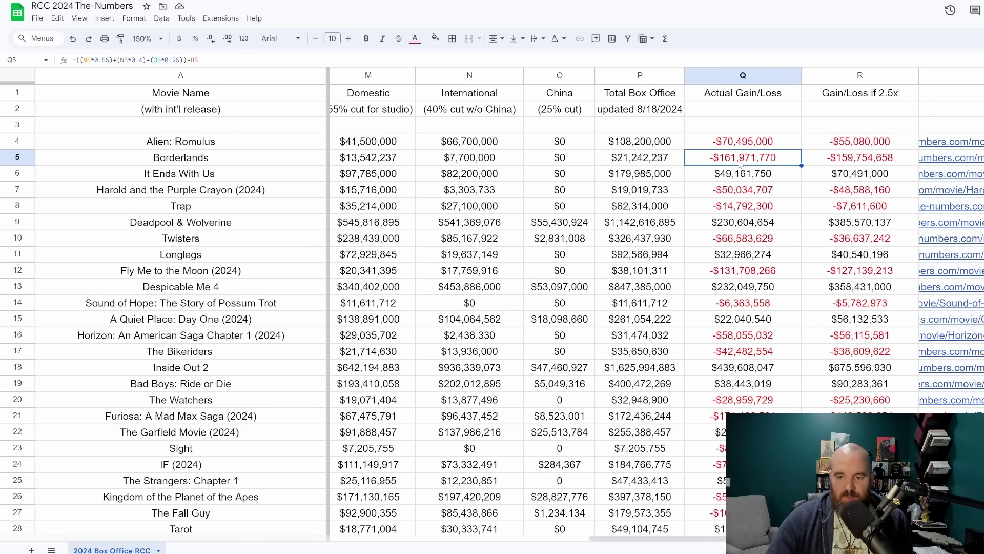
# Compare Alien: Romulus's total box office with its 2.5x-budget break-even figure and review its gain/loss columns
pyautogui.click(649, 140)
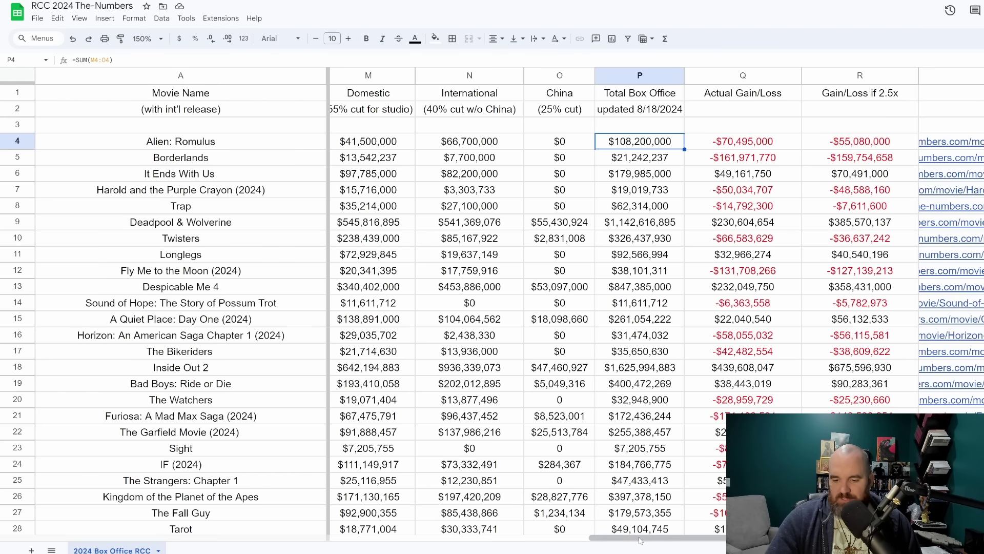
pyautogui.moveTo(639, 538); pyautogui.dragTo(499, 540)
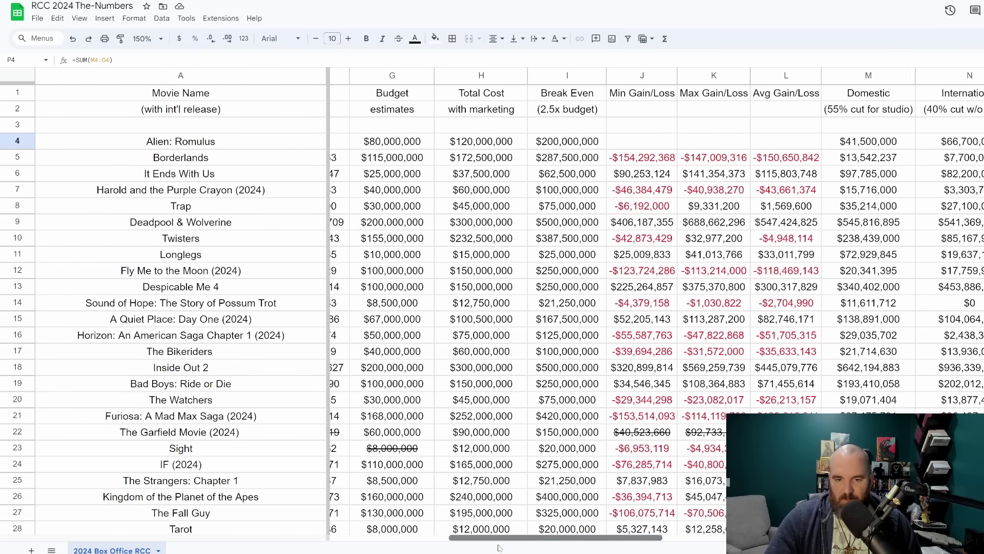
pyautogui.click(576, 143)
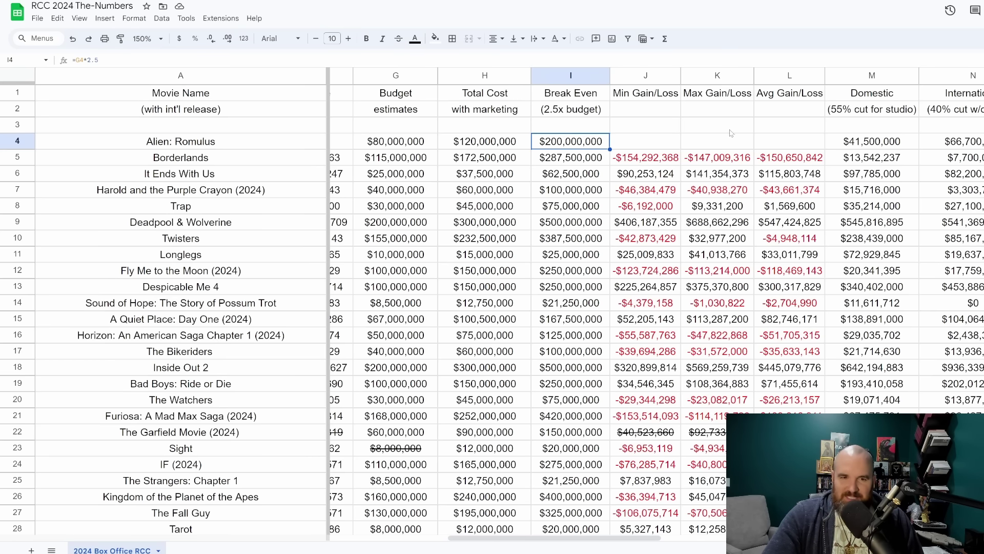
pyautogui.click(590, 530)
pyautogui.hotkey('shift', 'Right')
pyautogui.hotkey('shift', 'Right')
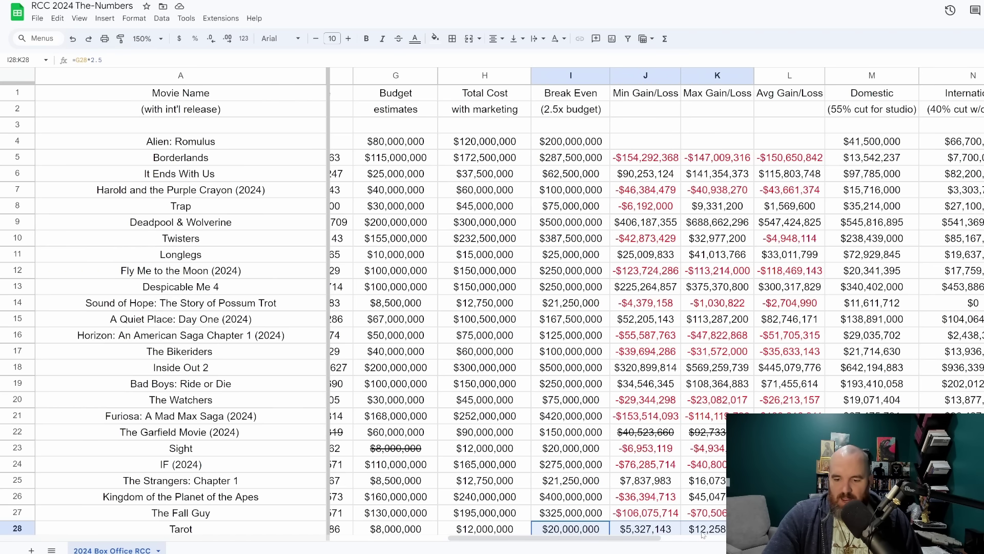
pyautogui.moveTo(590, 539); pyautogui.dragTo(816, 542)
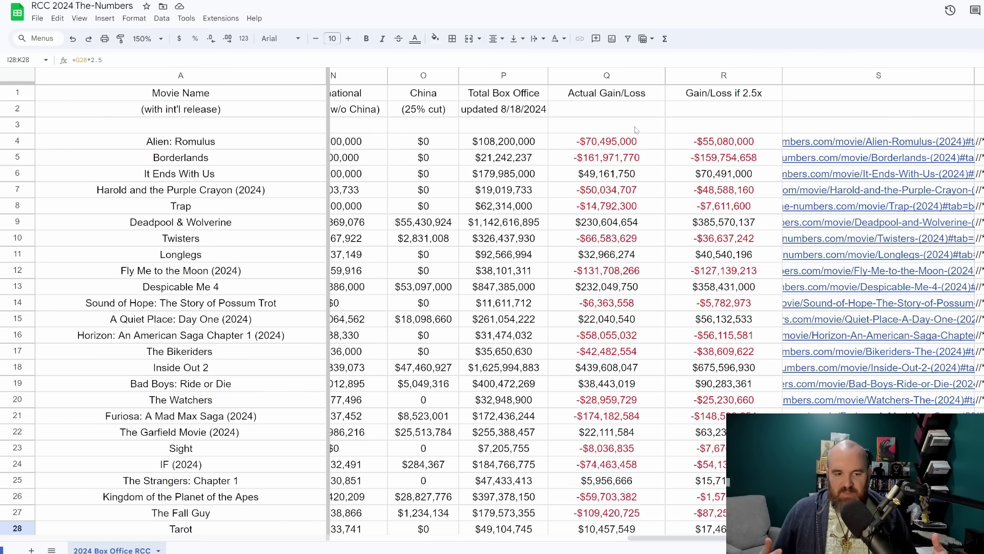
# Compare the total box office of Deadpool & Wolverine, Inside Out 2 and Kingdom of the Planet of the Apes, checking the first and last films' actual gain/loss
pyautogui.click(510, 221)
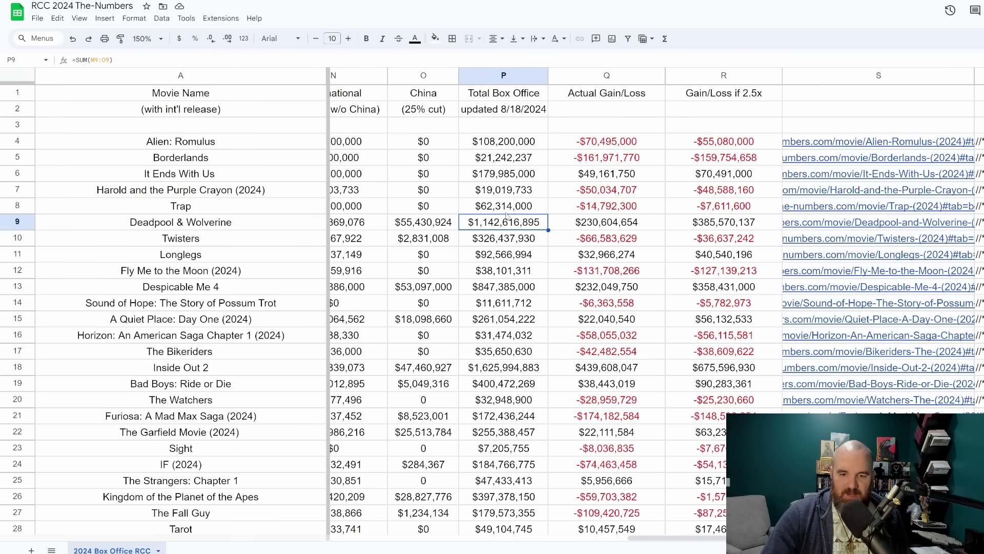
pyautogui.click(602, 229)
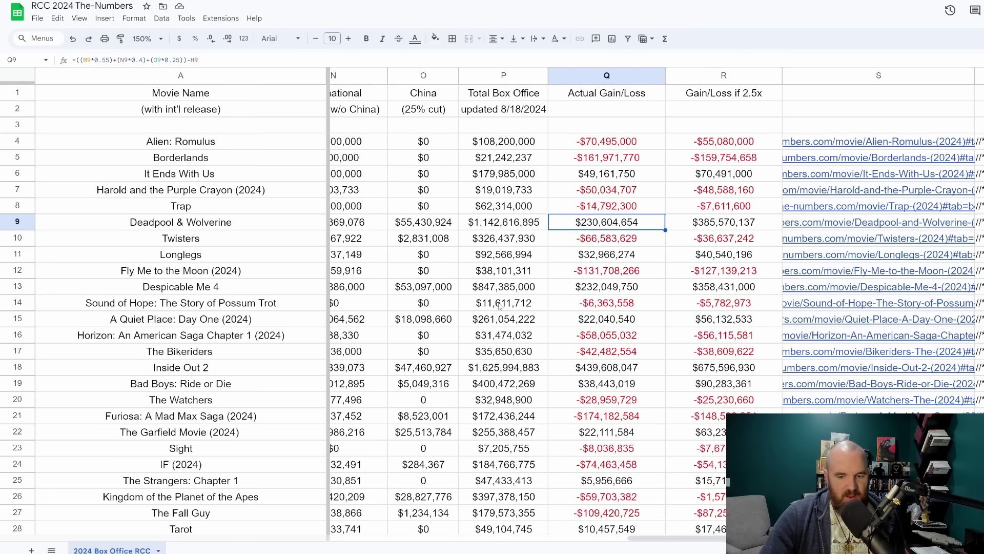
pyautogui.click(501, 369)
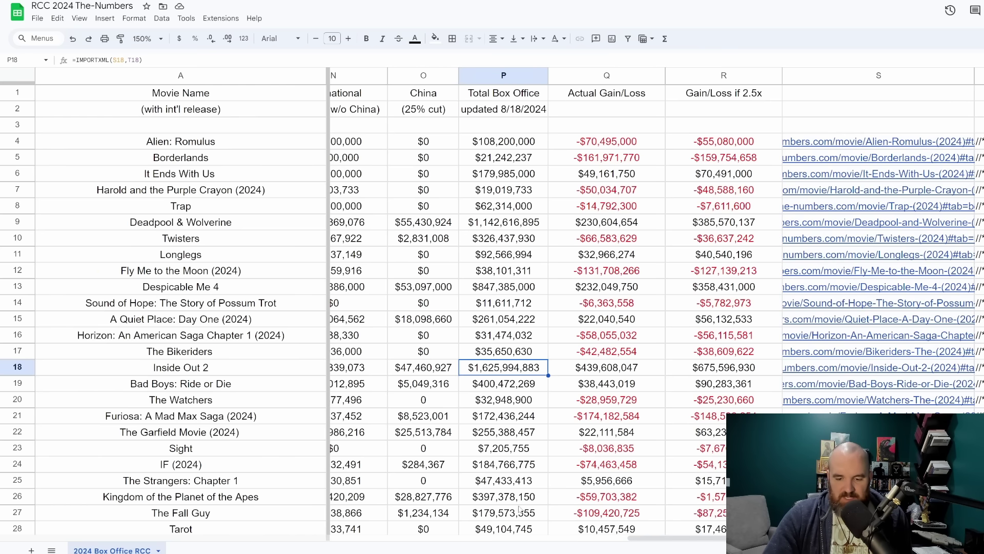
pyautogui.click(498, 501)
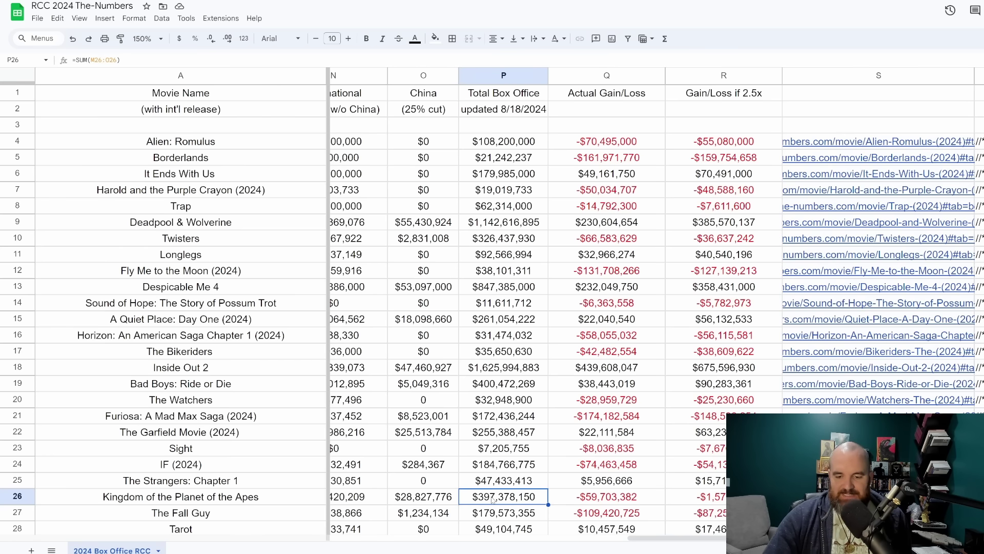
pyautogui.click(611, 502)
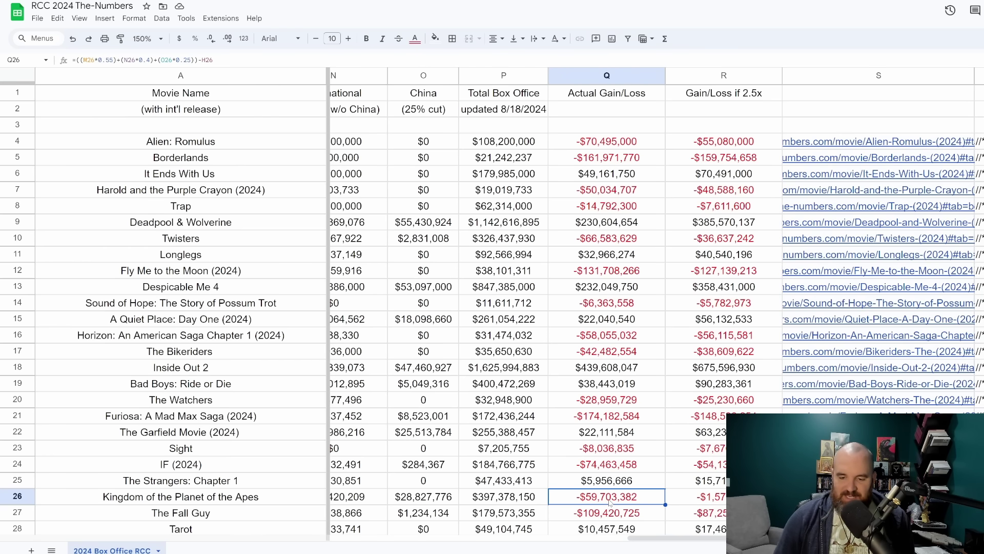